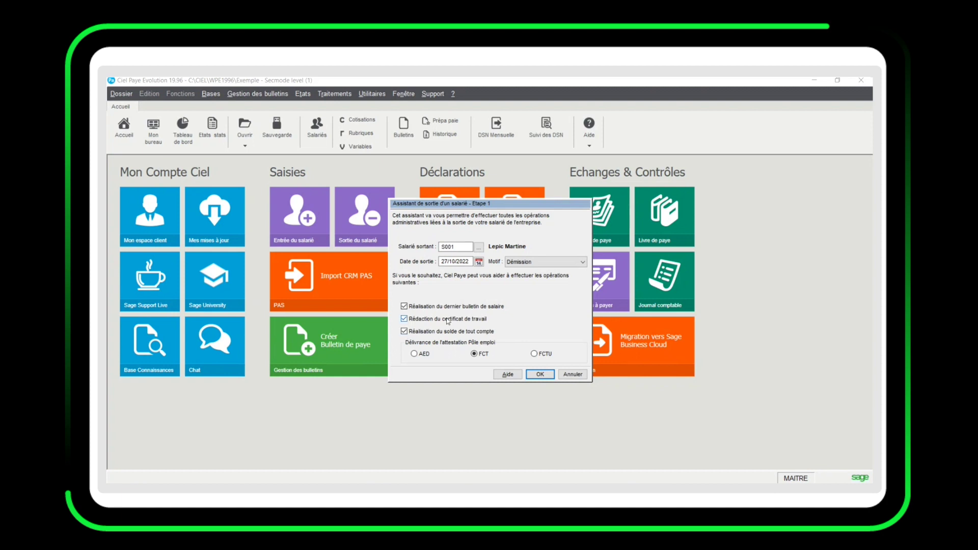
Choose FCTU for the Pôle emploi attestation and finish the exit assistant with item R705, Indemnité de congés payés, for the payslip
left_click(534, 353)
left_click(540, 374)
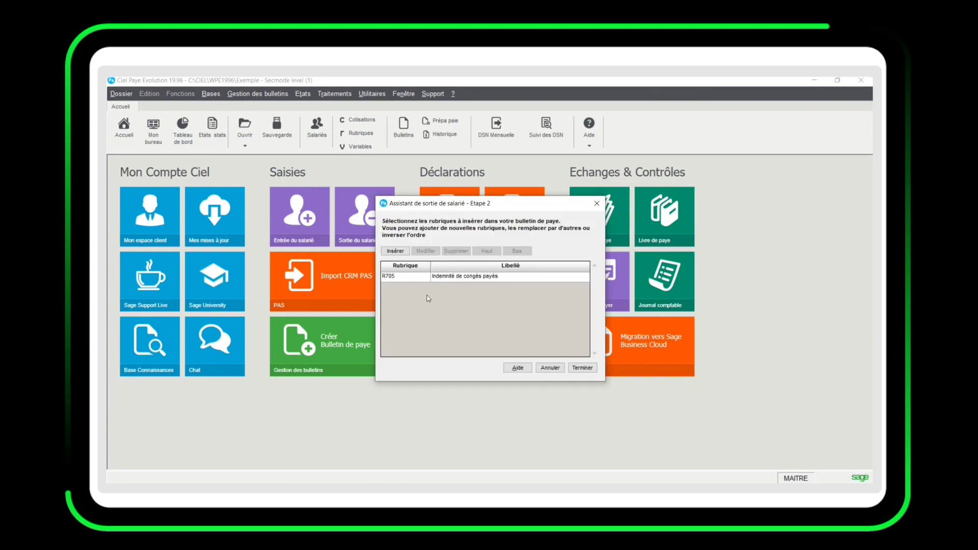
left_click(414, 280)
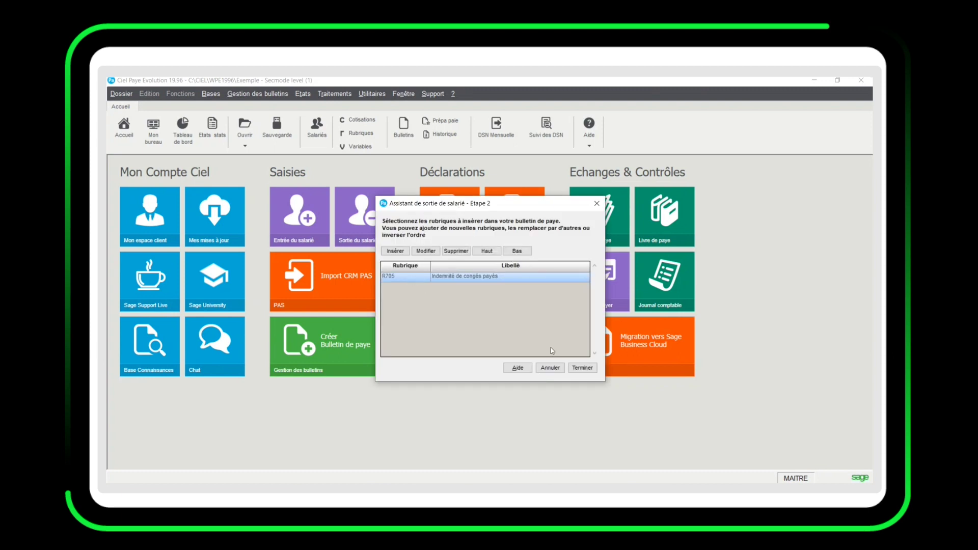
left_click(576, 367)
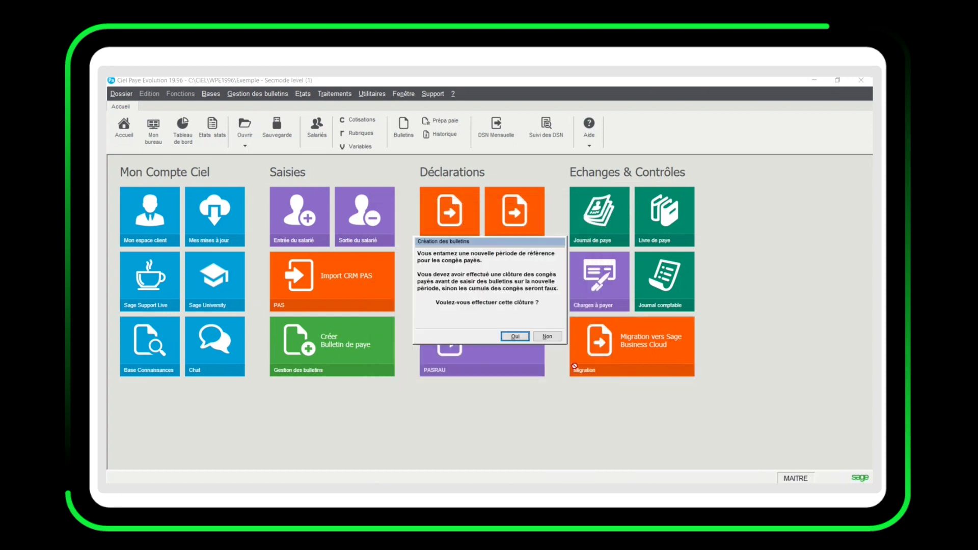
Accept the paid-leave closure and save the employee's last October payslip as validated
left_click(515, 336)
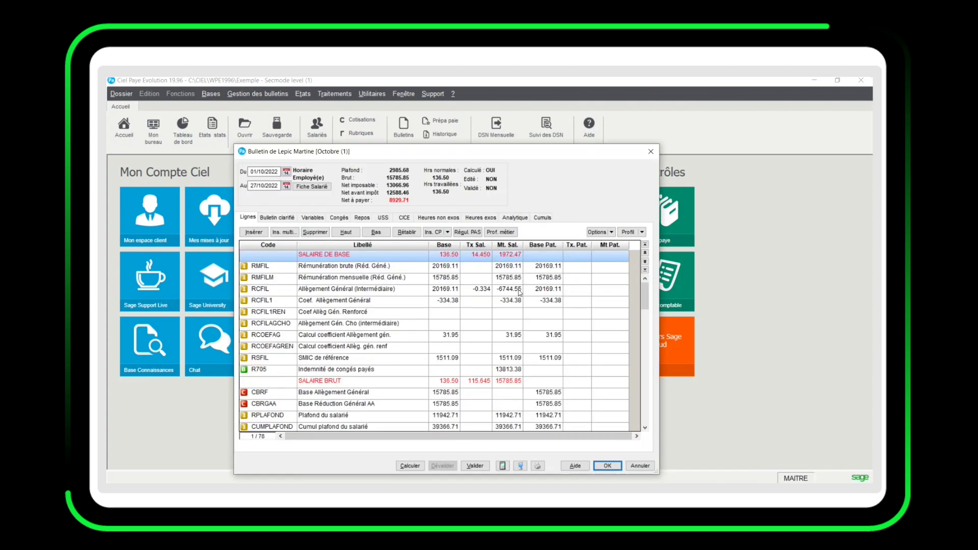
left_click(603, 466)
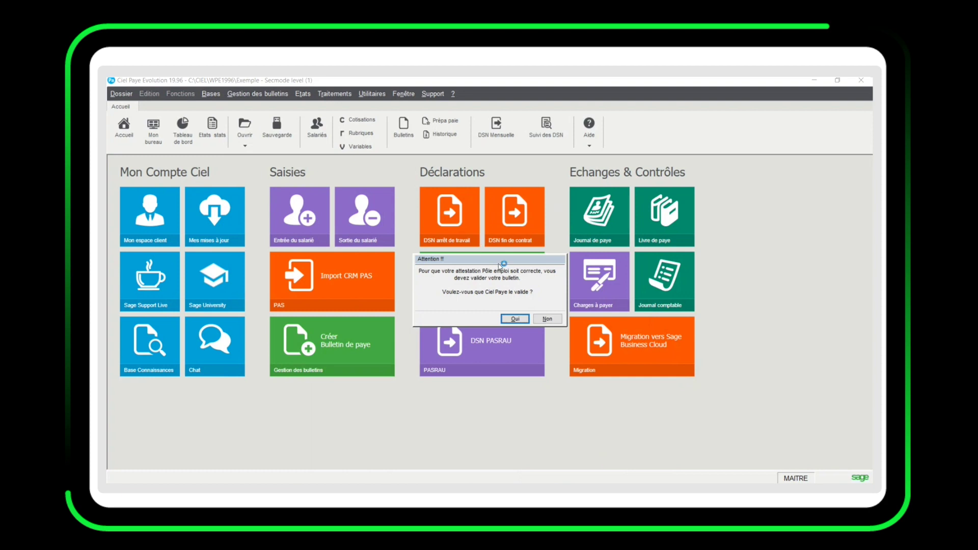
left_click(524, 318)
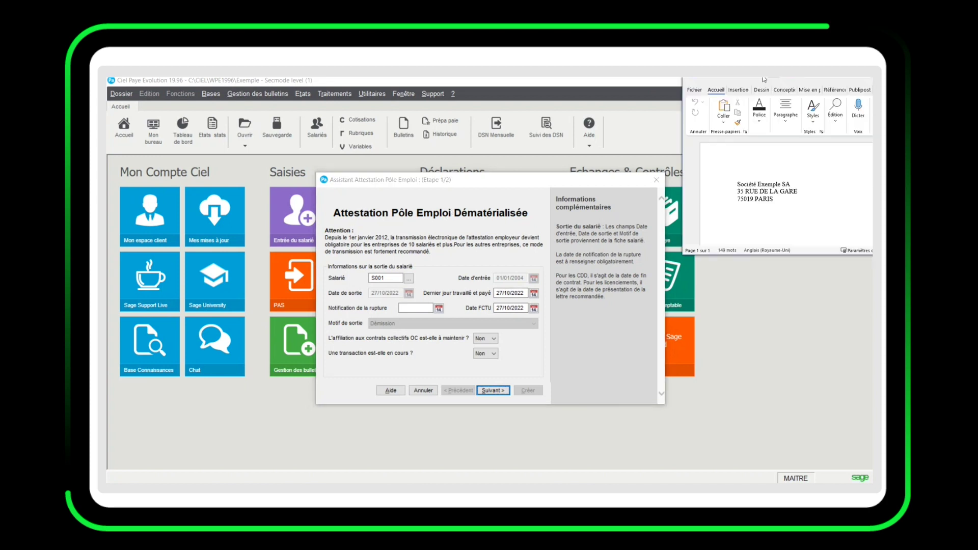
Examine the generated work certificate and final settlement receipt in Word, and minimise both documents
left_click(657, 105)
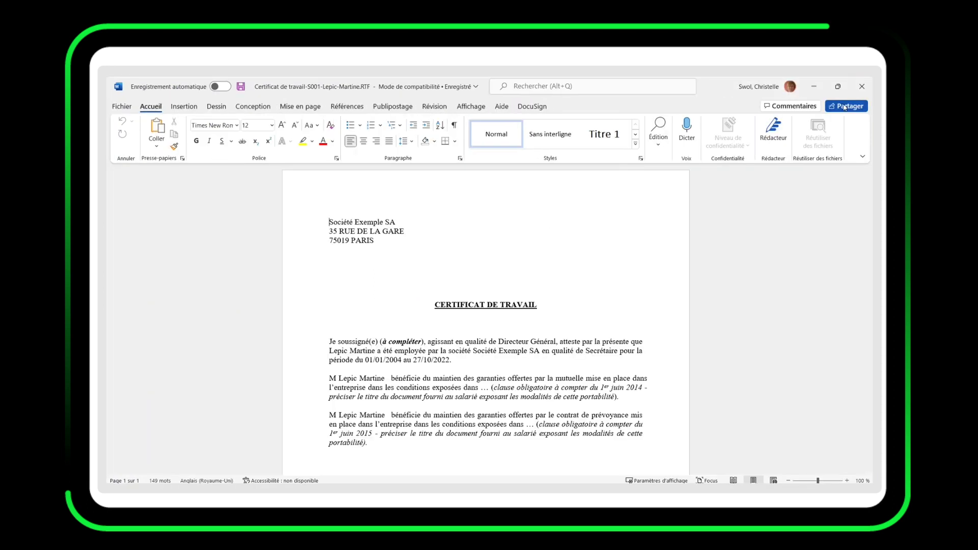
left_click_drag(108, 100, 404, 101)
left_click(604, 101)
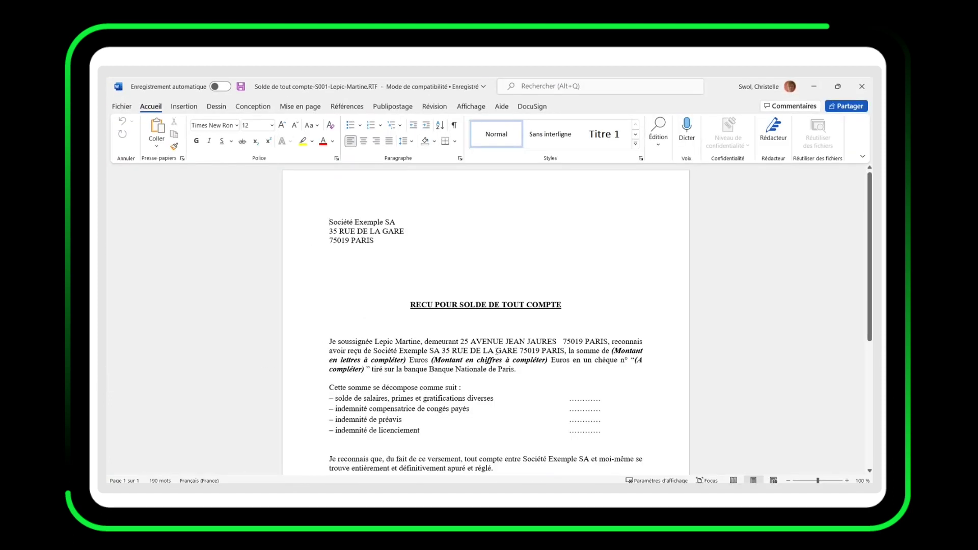
left_click(813, 86)
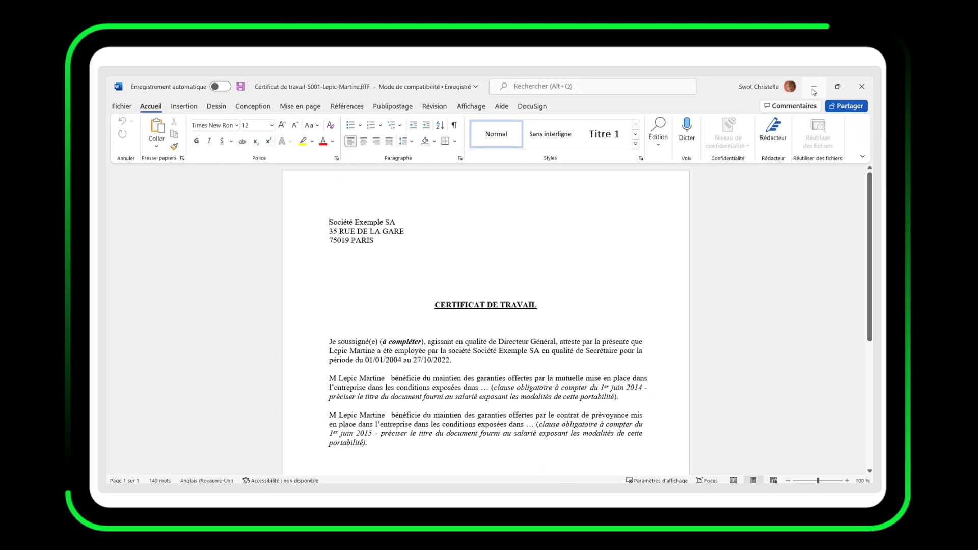
left_click(813, 86)
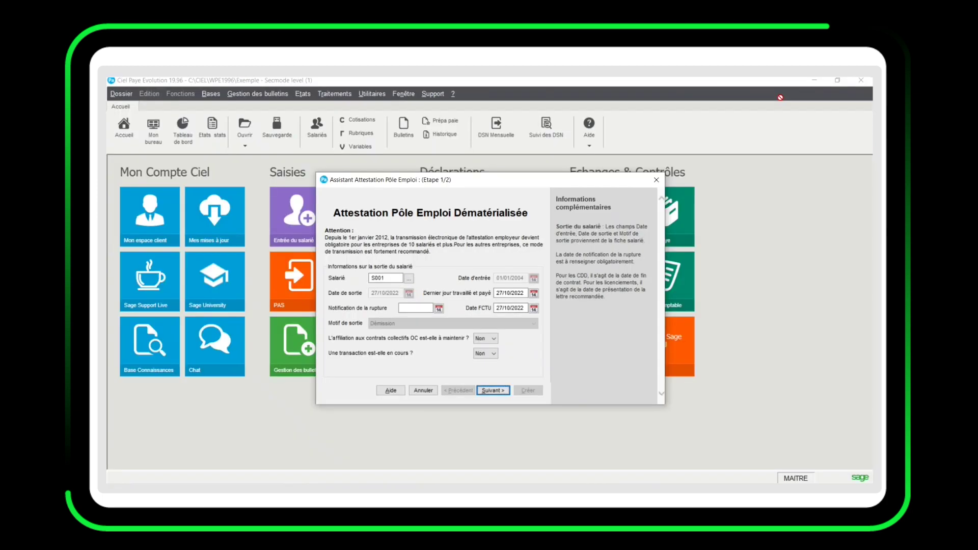
Create the Pôle emploi attestation with the notice type "Pas de clause de préavis applicable" and close the DSN tracking window
left_click(492, 390)
left_click(352, 215)
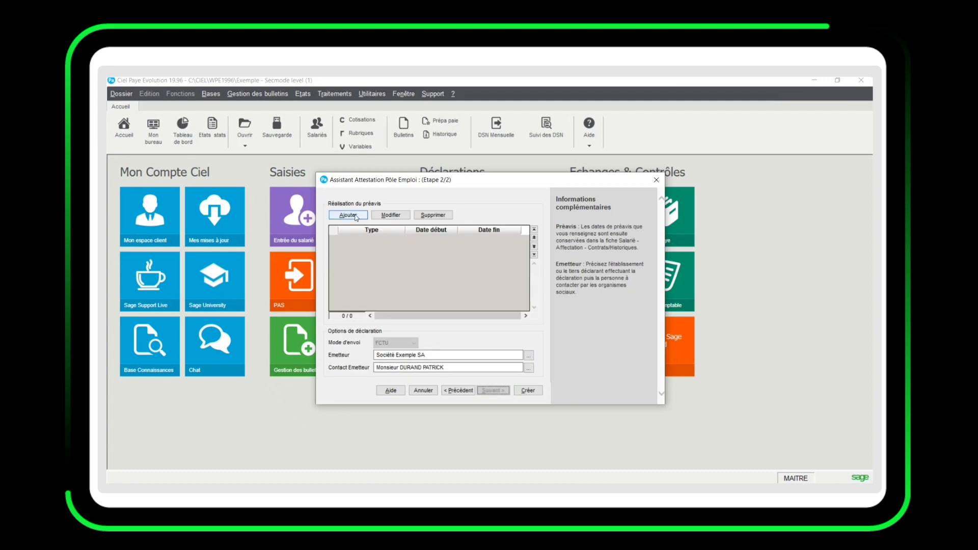
left_click(491, 277)
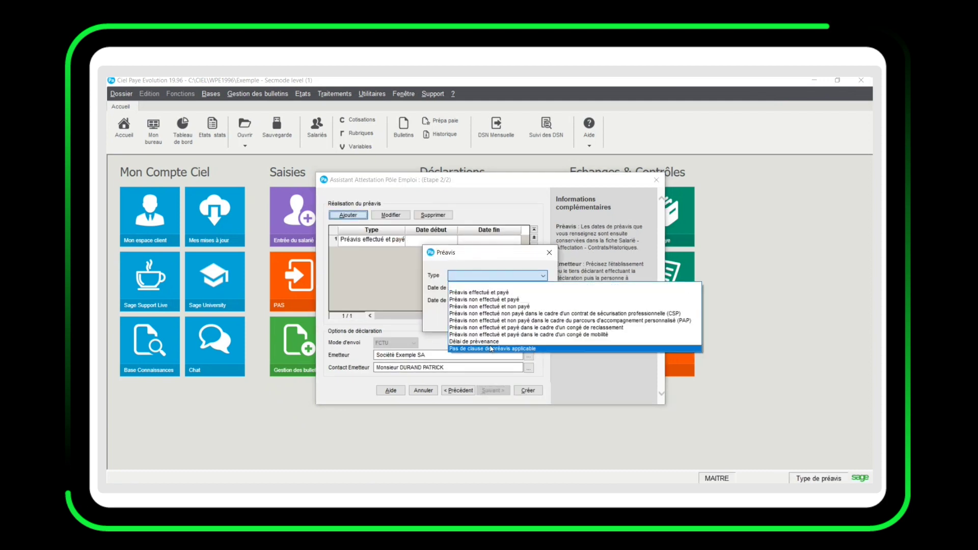
left_click(488, 347)
left_click(503, 324)
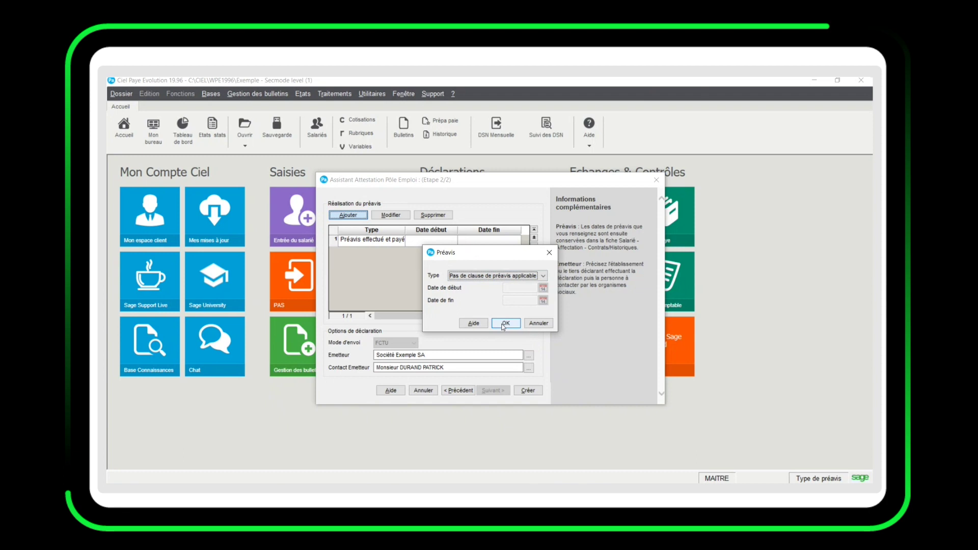
left_click(527, 390)
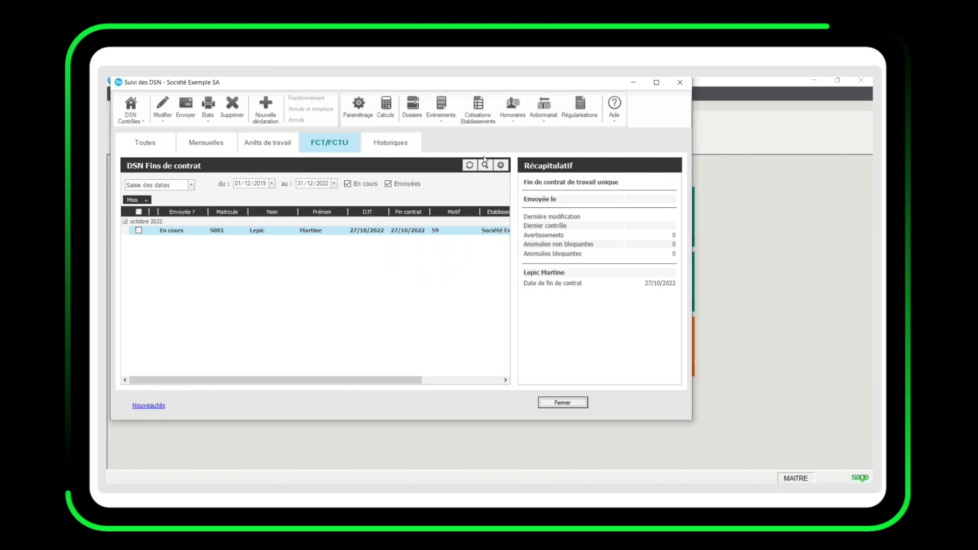
left_click(560, 402)
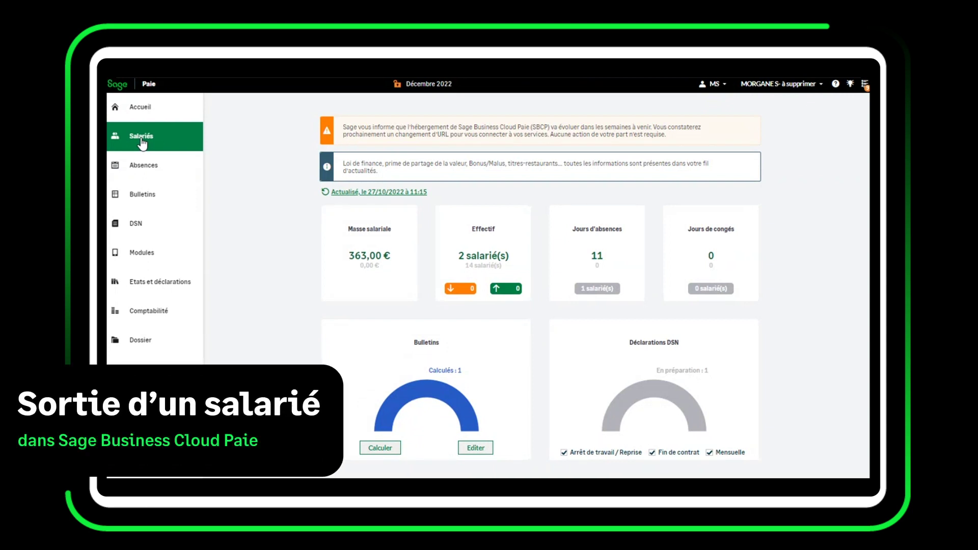
In Sage Business Cloud Paie, open the employee list and start the exit procedure for the listed active employee
left_click(142, 145)
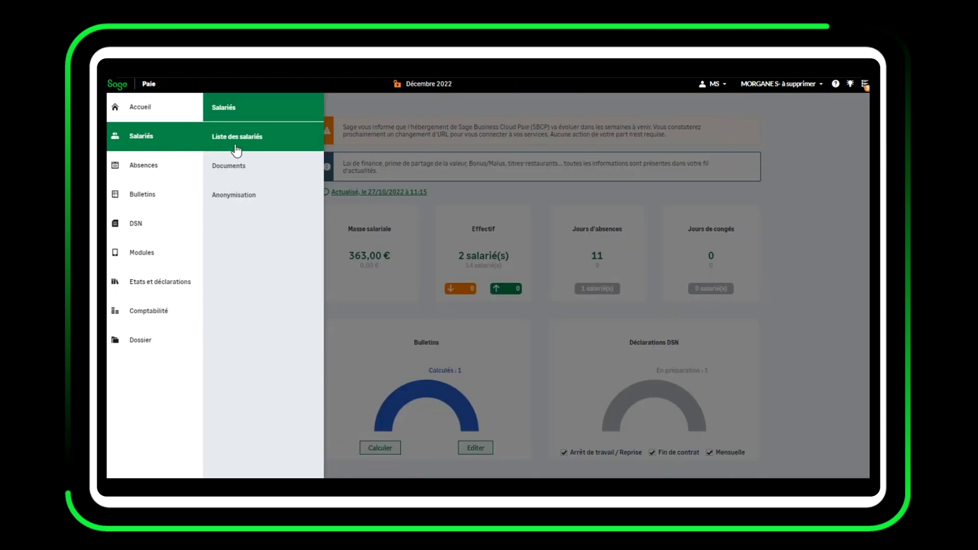
left_click(236, 150)
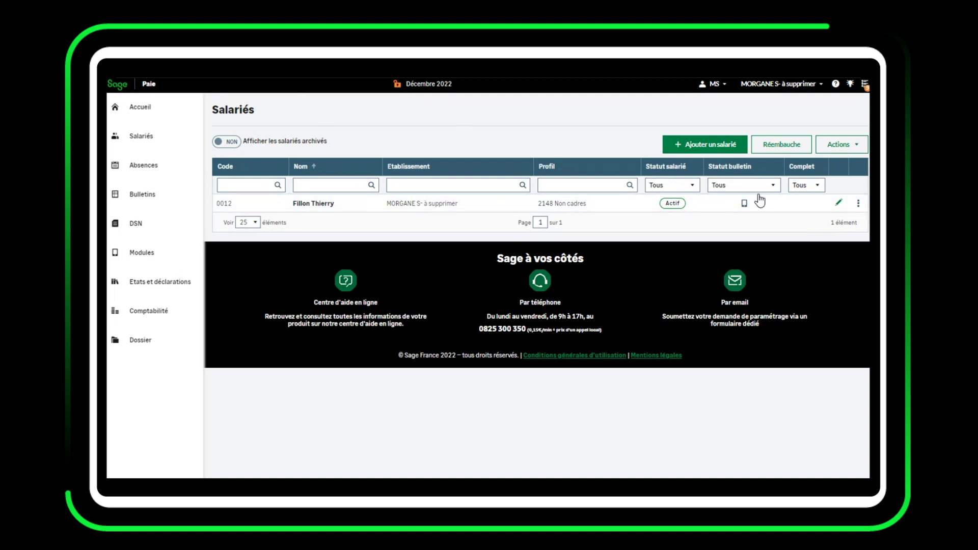
left_click(858, 204)
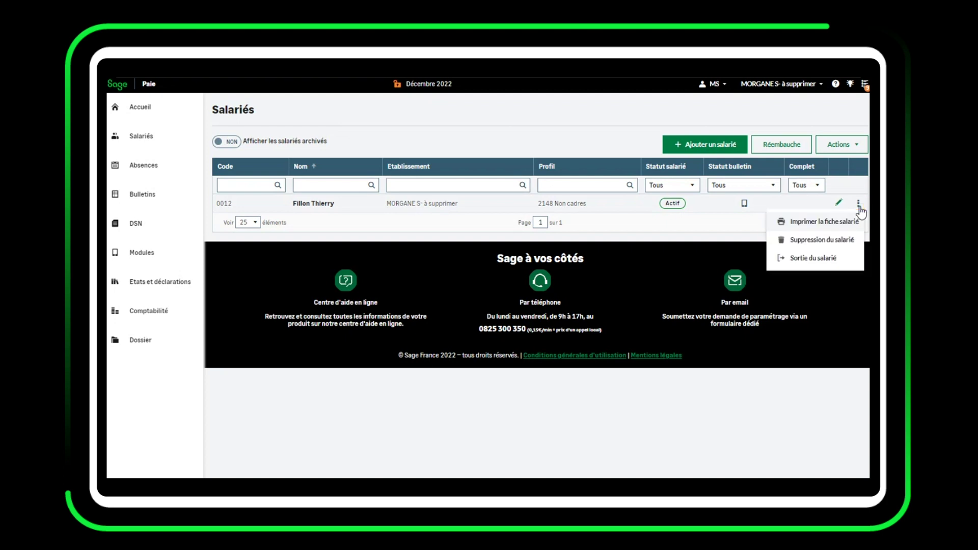
left_click(815, 259)
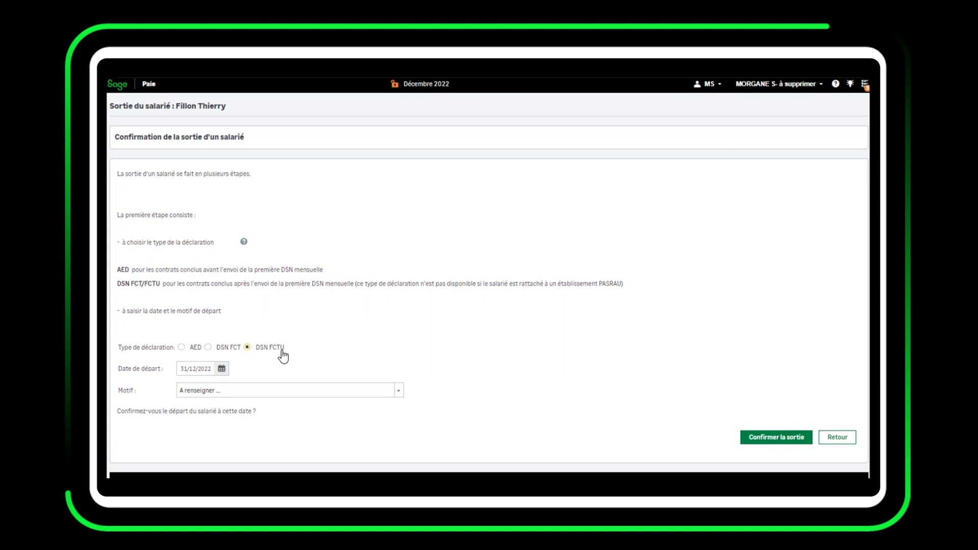
Confirm the employee's DSN FCTU exit dated 31/12/2022 with the reason "Licenciement pour motif économique"
left_click(203, 370)
left_click(397, 391)
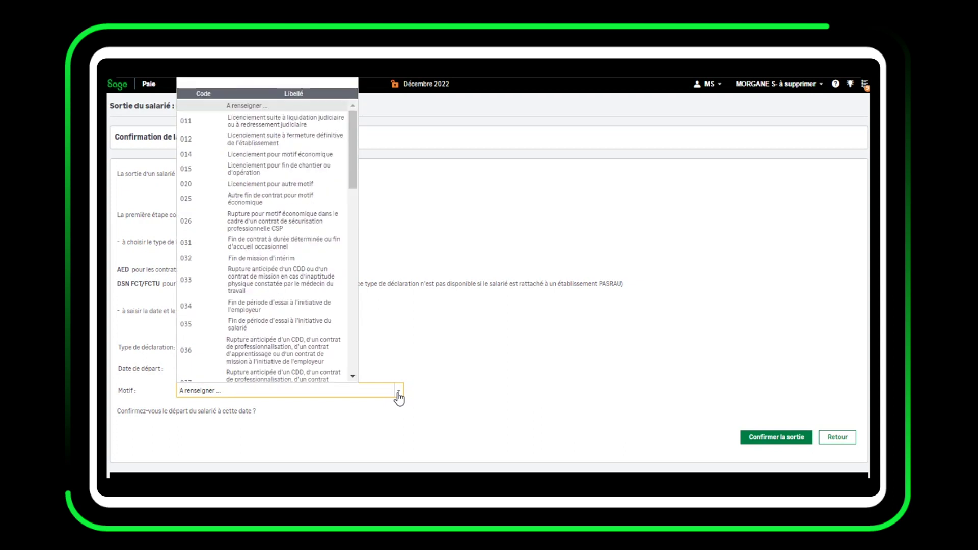
scroll(330, 210, "down", 15)
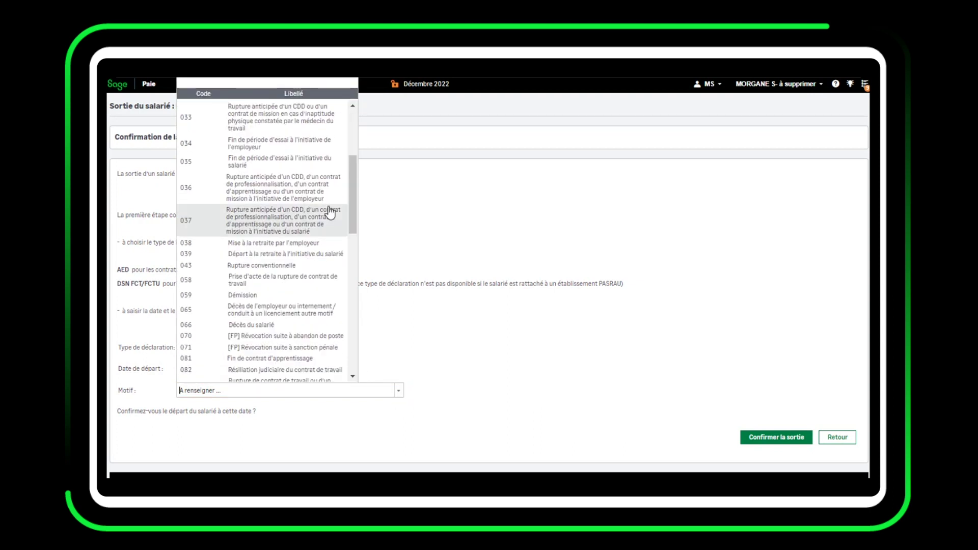
scroll(330, 211, "up", 15)
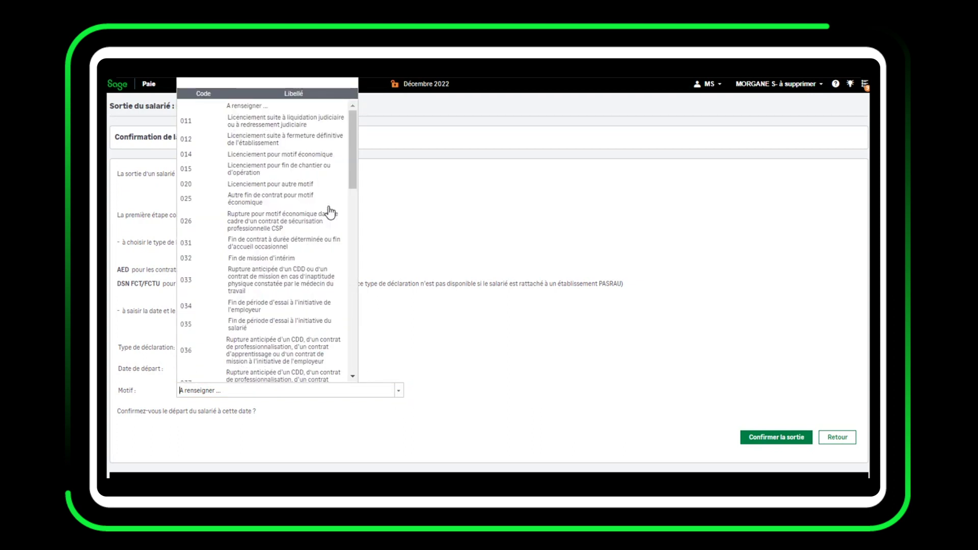
left_click(282, 155)
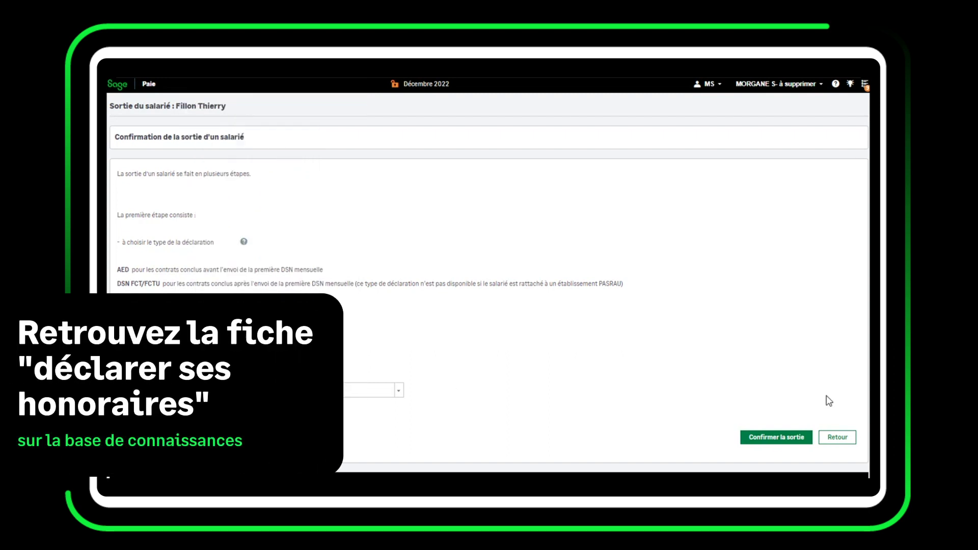
left_click(777, 440)
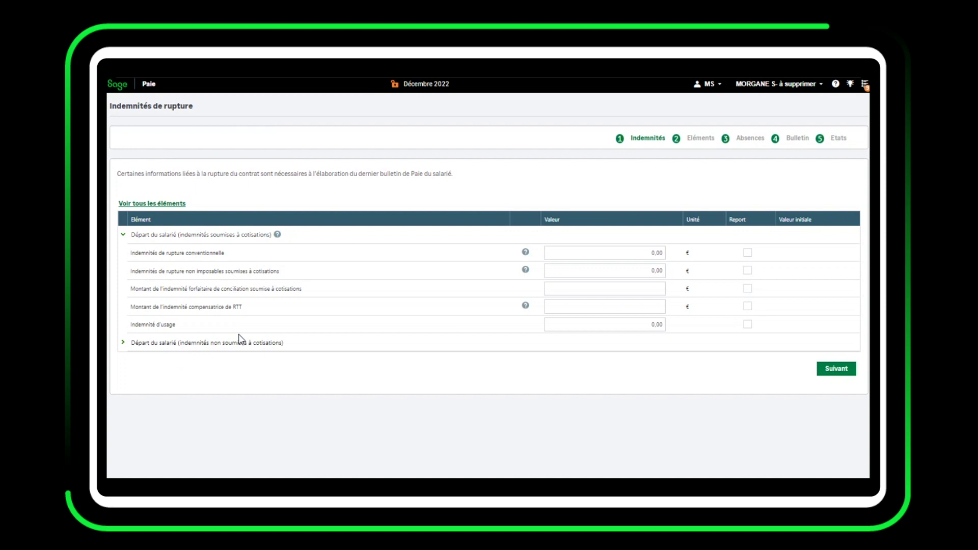
Display all termination indemnity elements, go through their value fields and continue to the current payslip elements
left_click(164, 204)
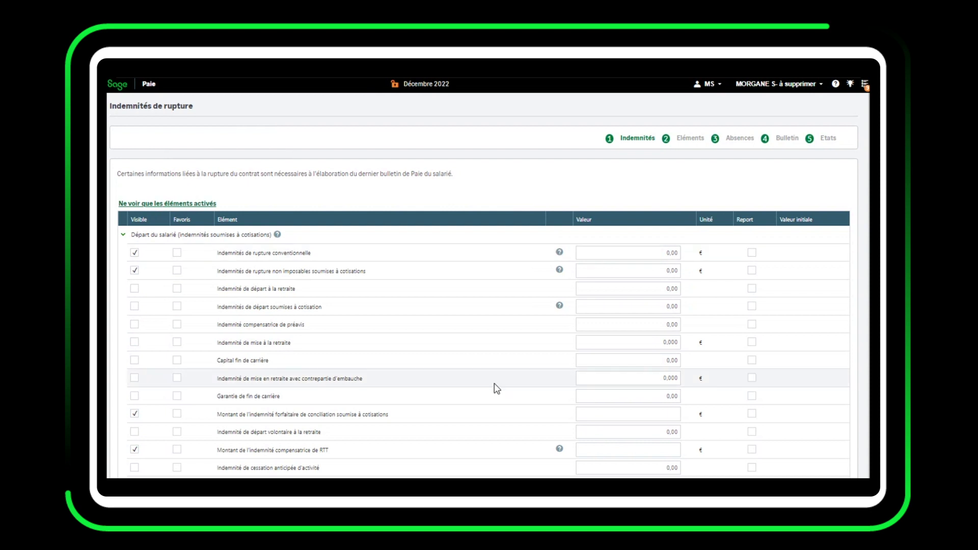
left_click(645, 254)
scroll(641, 402, "down", 1)
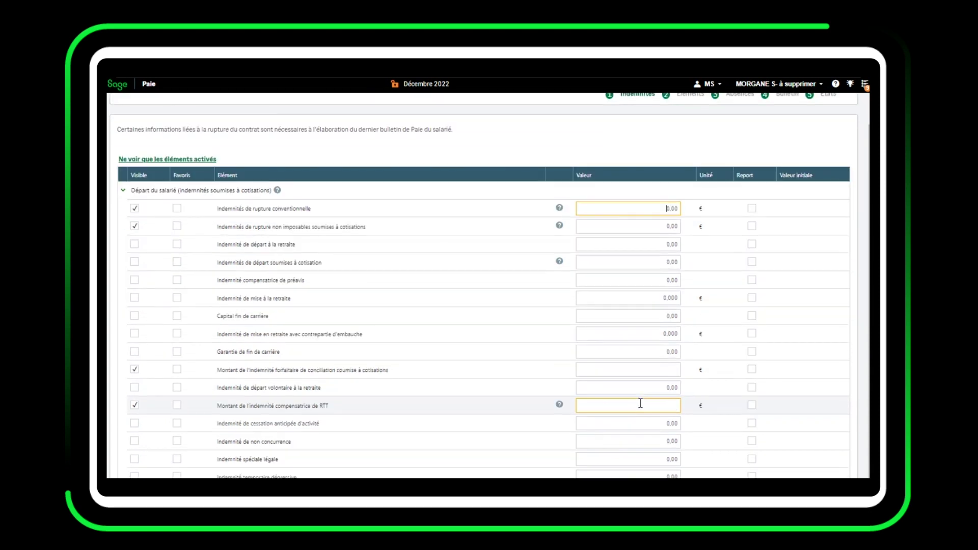
left_click(641, 404)
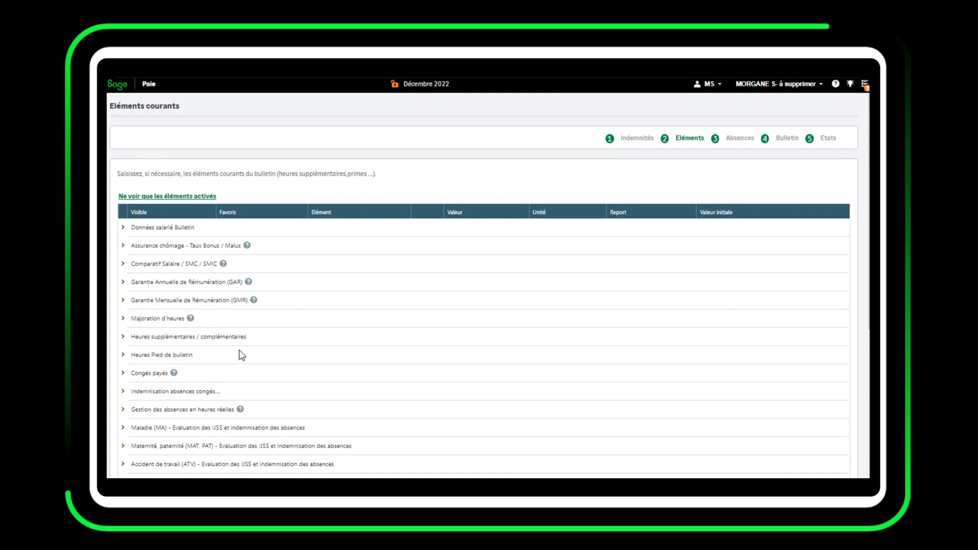
Continue through the current elements, absences and last payslip stages, and open the list of end-of-contract DSN declarations
scroll(242, 355, "down", 15)
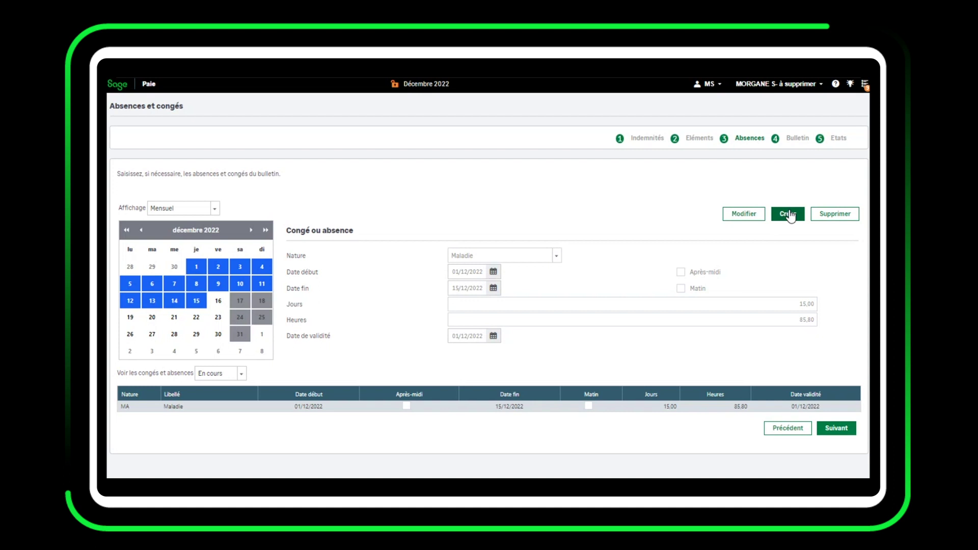
left_click(840, 428)
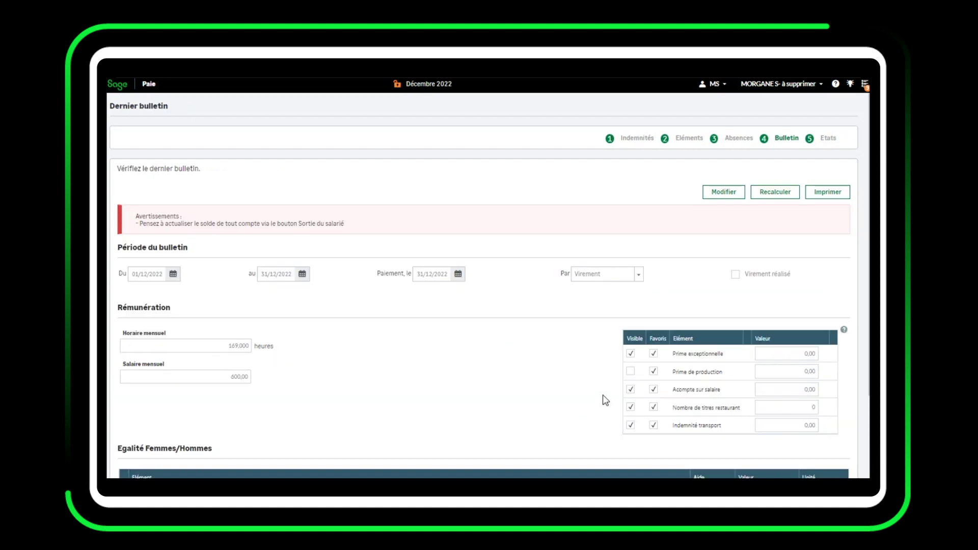
scroll(605, 400, "down", 7)
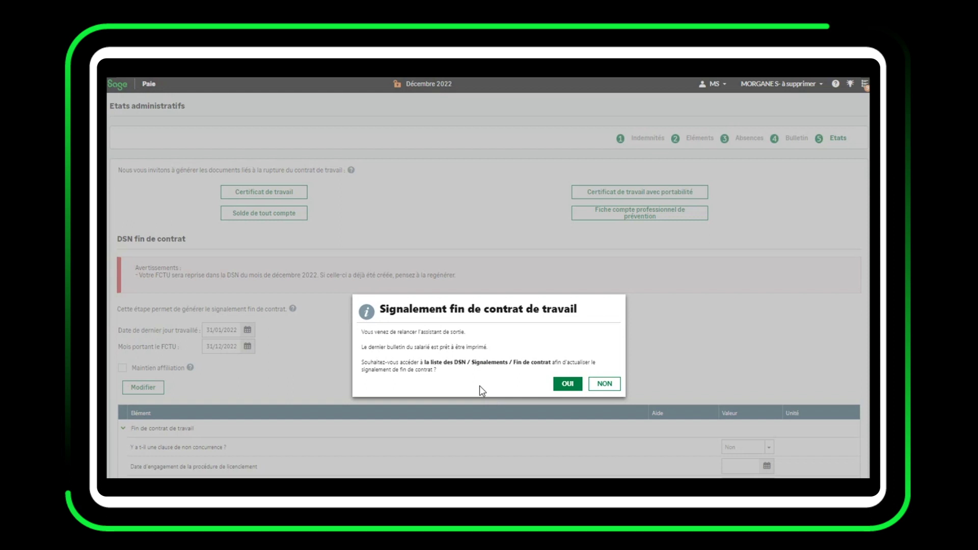
left_click(575, 384)
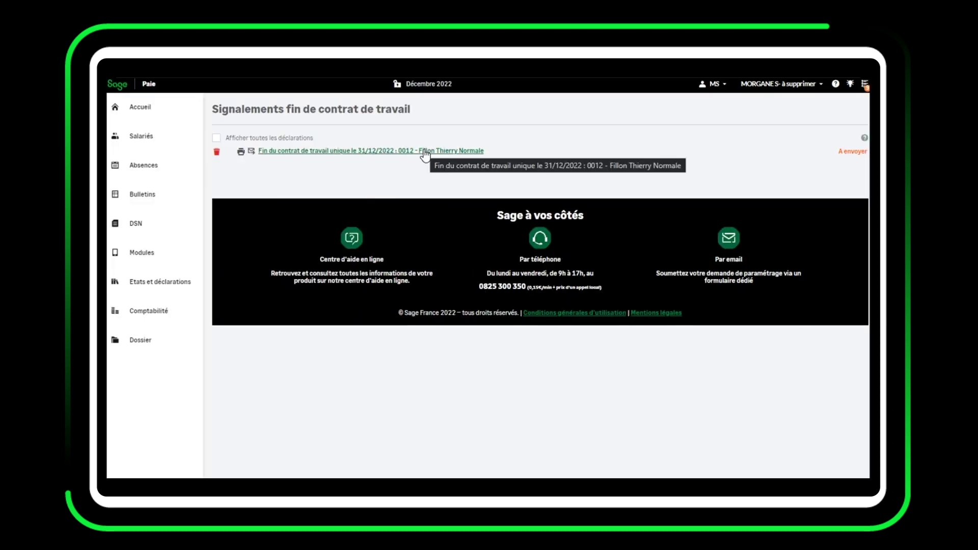